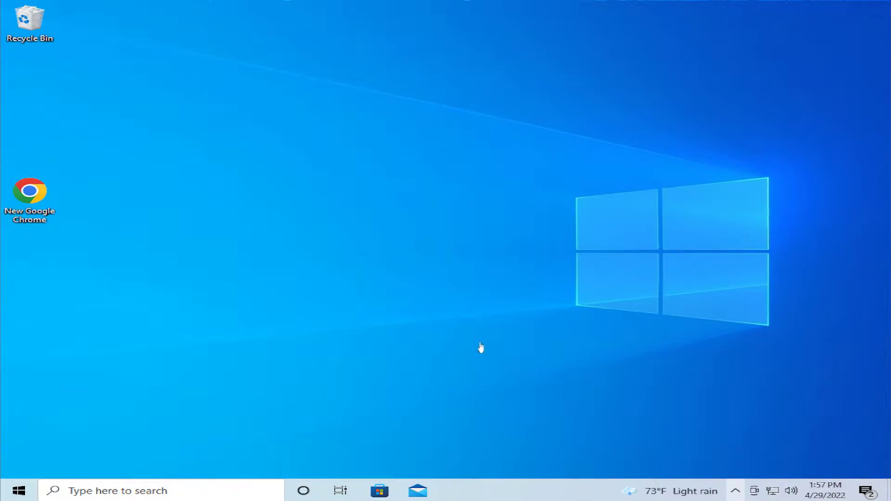
# - Launch Settings via a Start search for 'set', open System, and scroll the Display page
pyautogui.click(18, 491)
pyautogui.write('set')
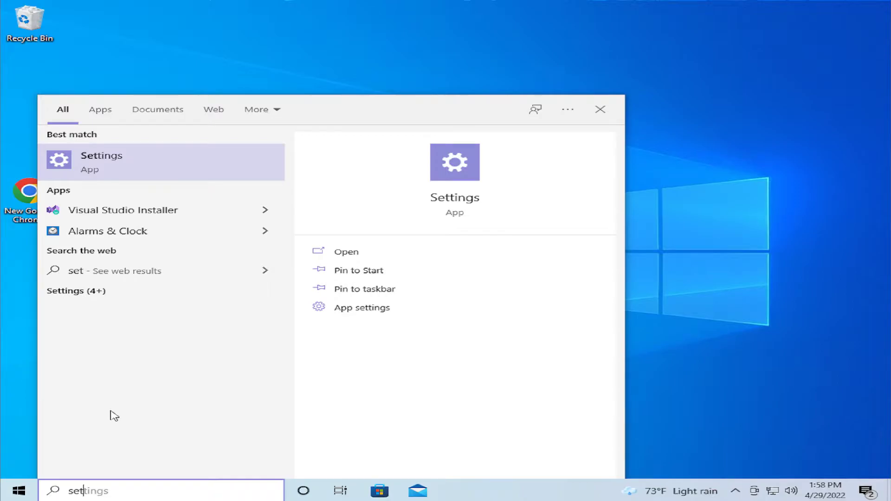
pyautogui.press('Return')
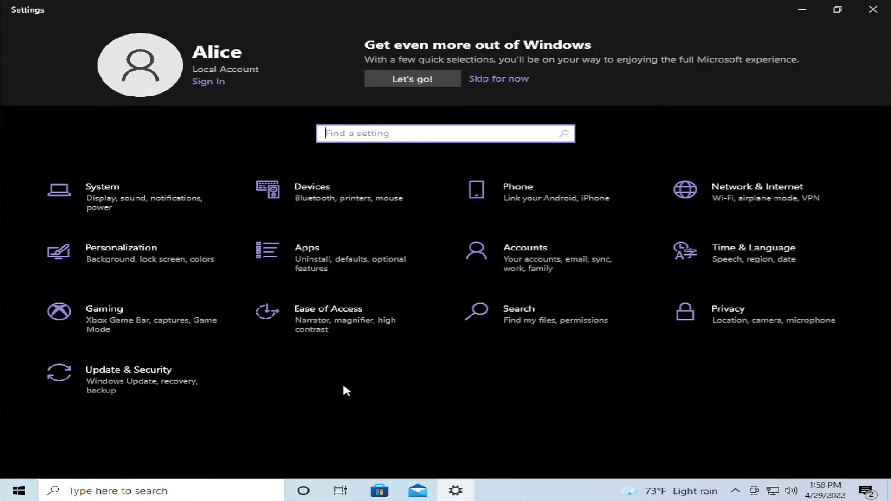
pyautogui.click(156, 211)
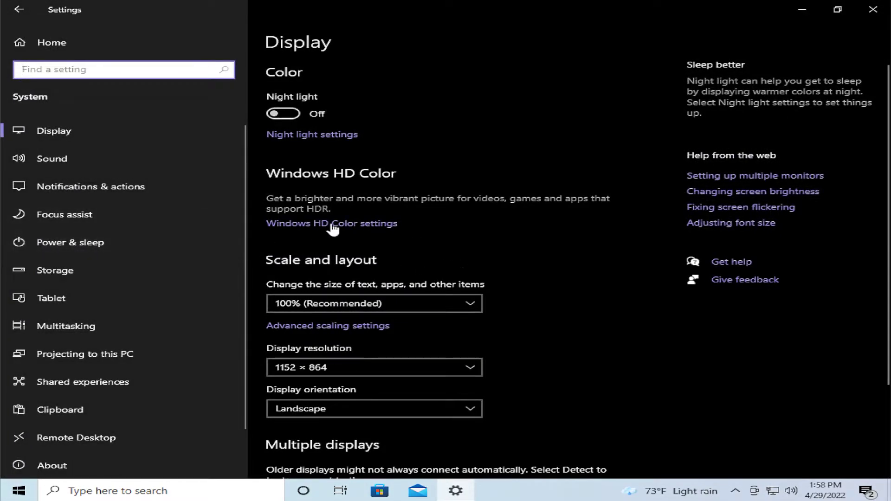
pyautogui.scroll(-3, 461, 226)
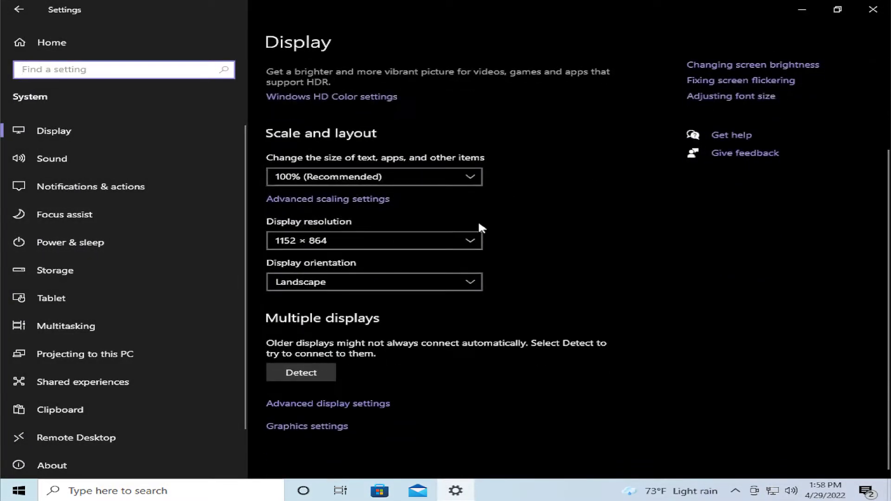
# - Open Graphics settings and keep Desktop app as the app type
pyautogui.click(328, 430)
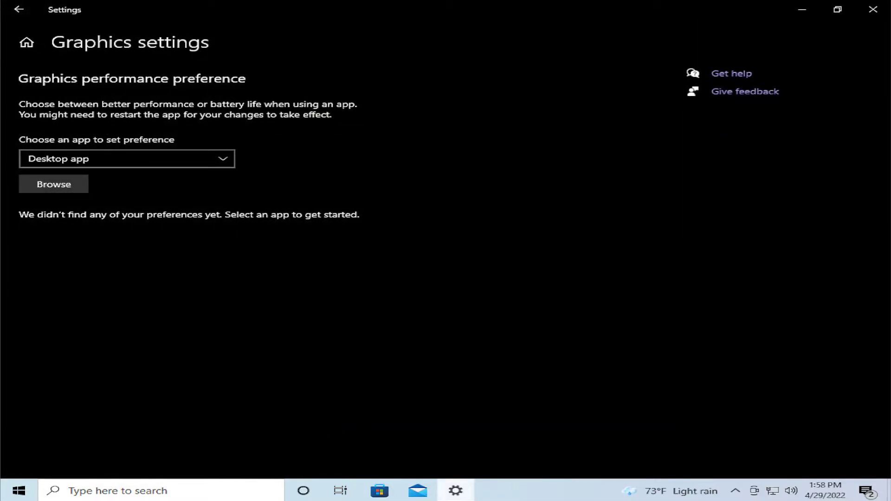
pyautogui.moveTo(456, 491)
pyautogui.click(212, 157)
pyautogui.click(211, 157)
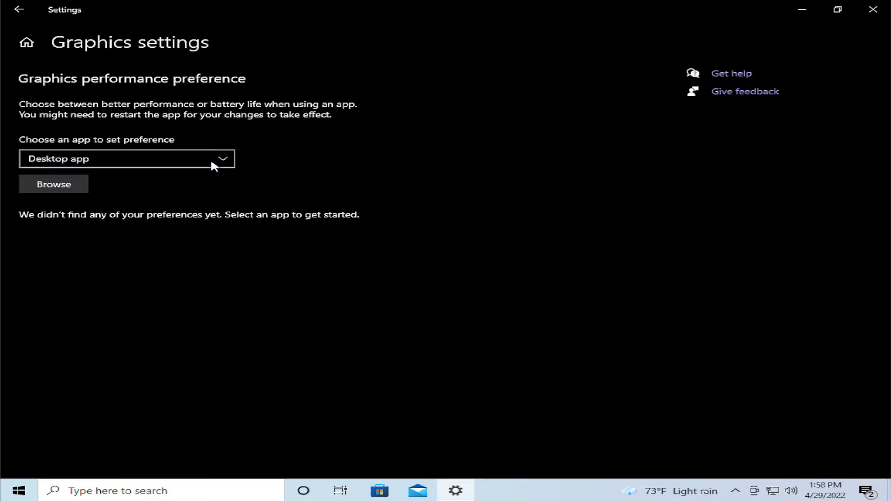
# - Add chrom.exe from C:\Program Files\Google\Chrome\Application to the graphics preference list
pyautogui.click(79, 188)
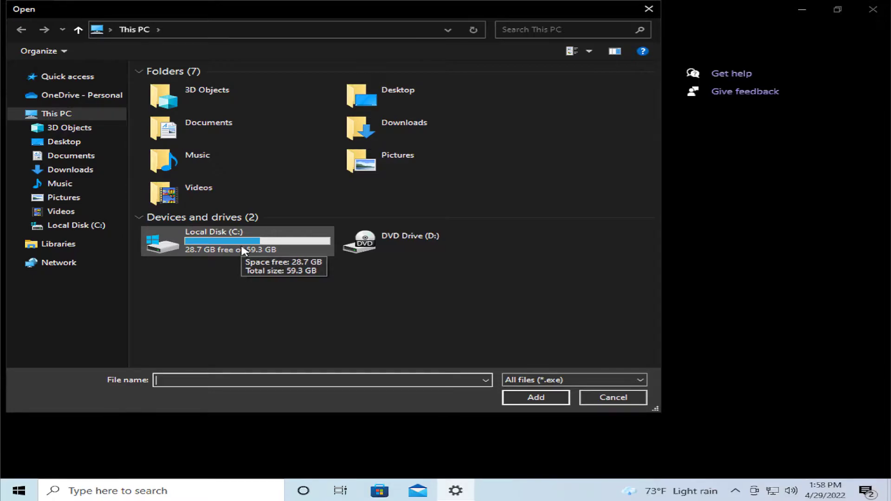
pyautogui.doubleClick(242, 247)
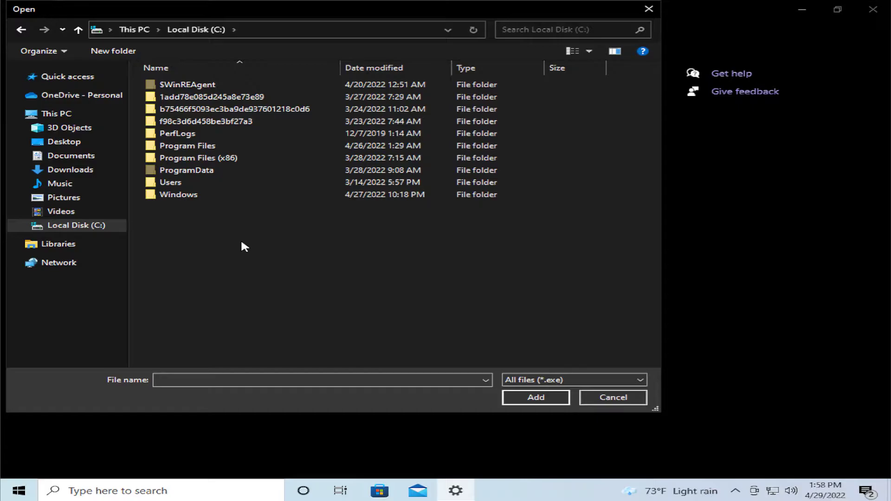
pyautogui.doubleClick(222, 145)
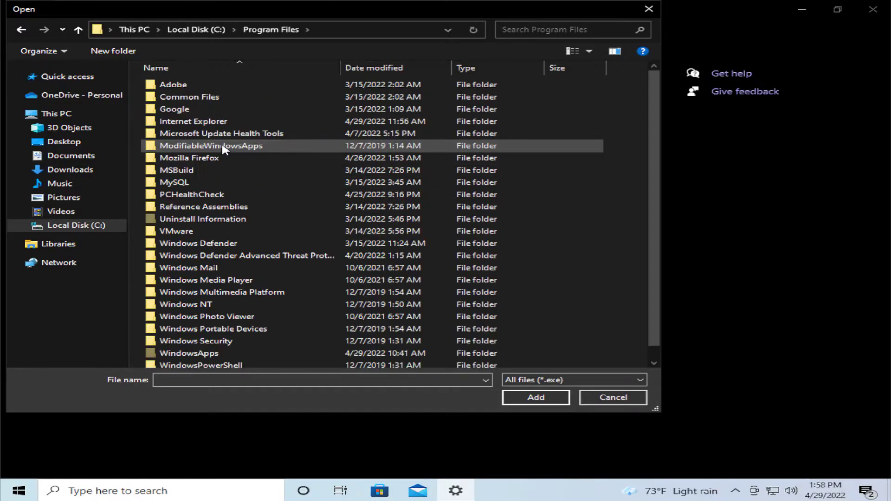
pyautogui.doubleClick(205, 108)
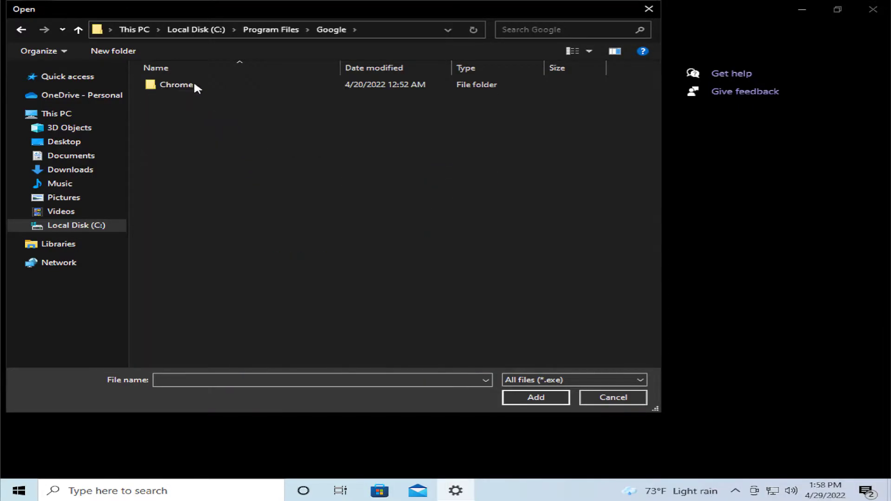
pyautogui.doubleClick(195, 84)
pyautogui.doubleClick(205, 84)
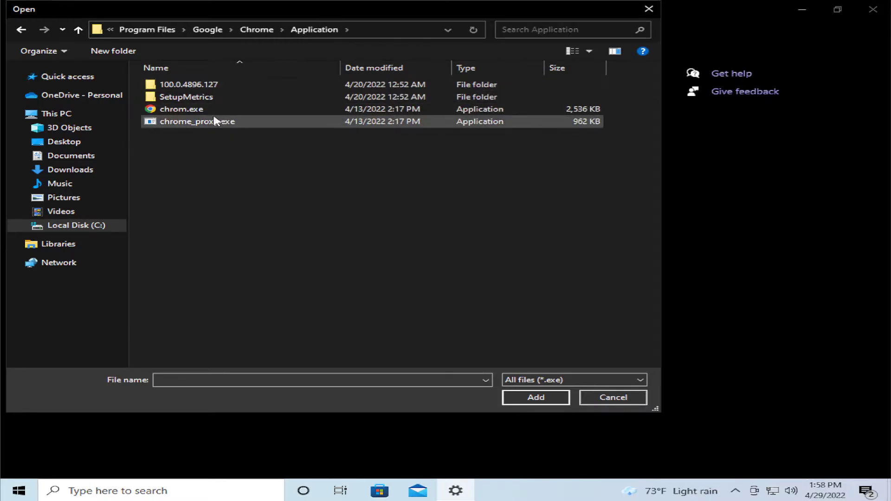
pyautogui.click(208, 112)
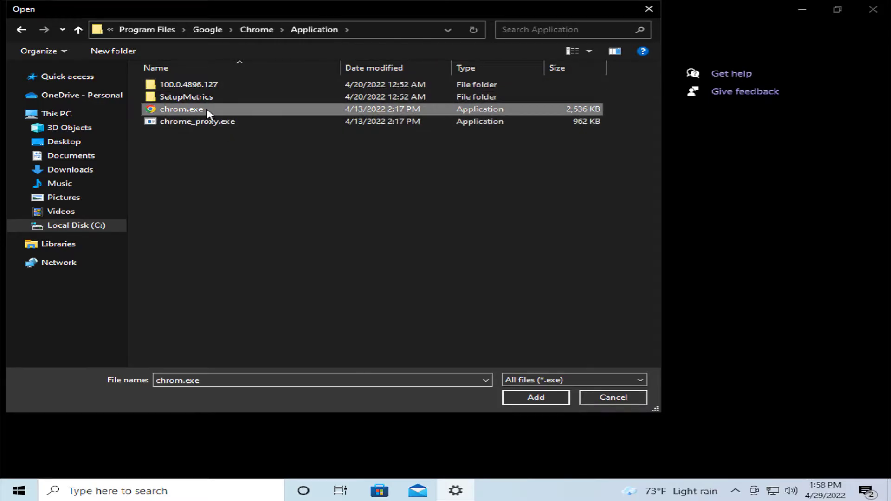
pyautogui.click(539, 399)
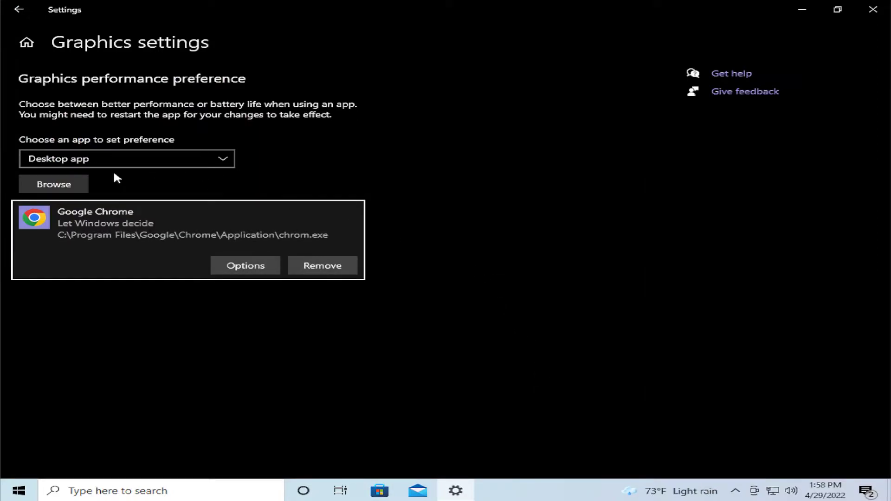
# - Switch the app type to Microsoft Store app and add Mail to the list
pyautogui.click(144, 161)
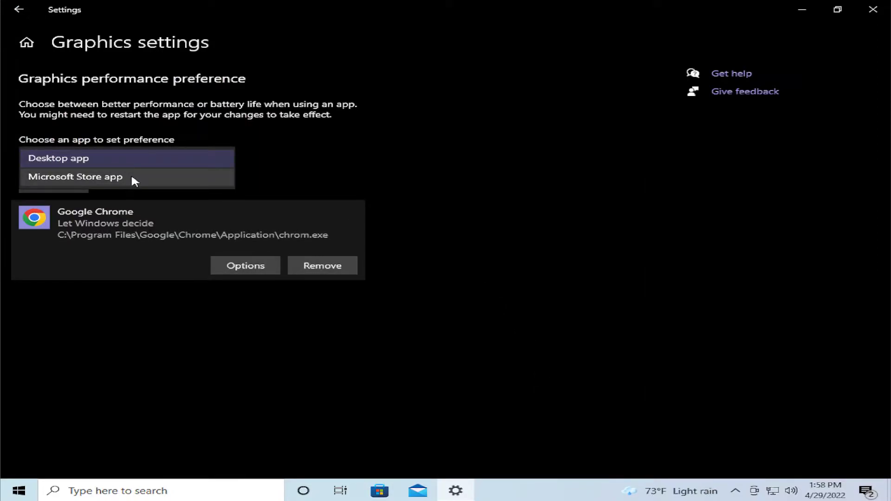
pyautogui.click(132, 177)
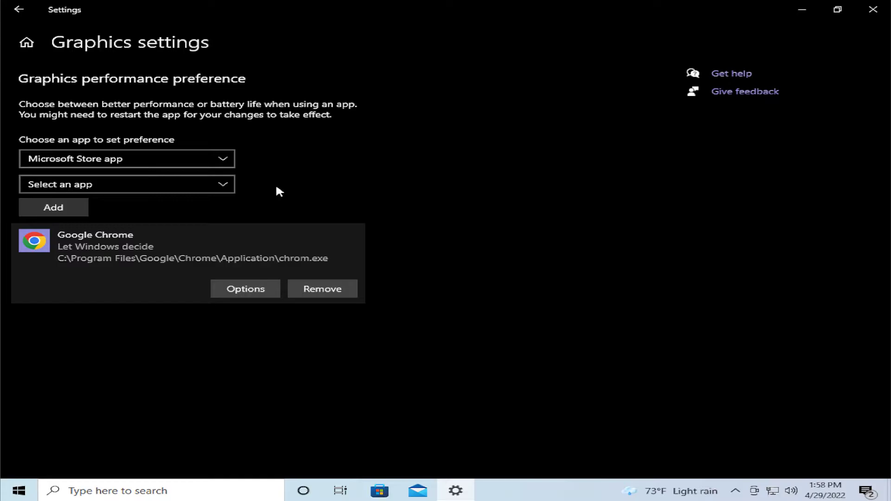
pyautogui.click(207, 190)
pyautogui.scroll(-3, 179, 199)
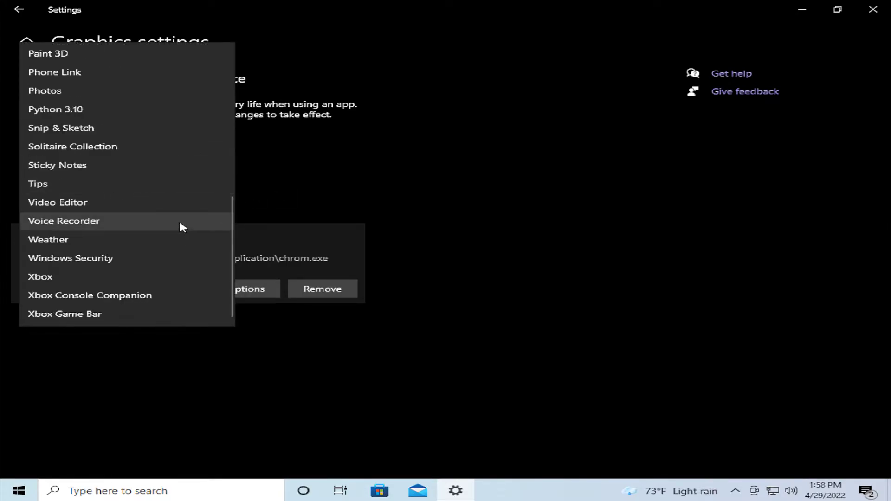
pyautogui.scroll(4, 182, 214)
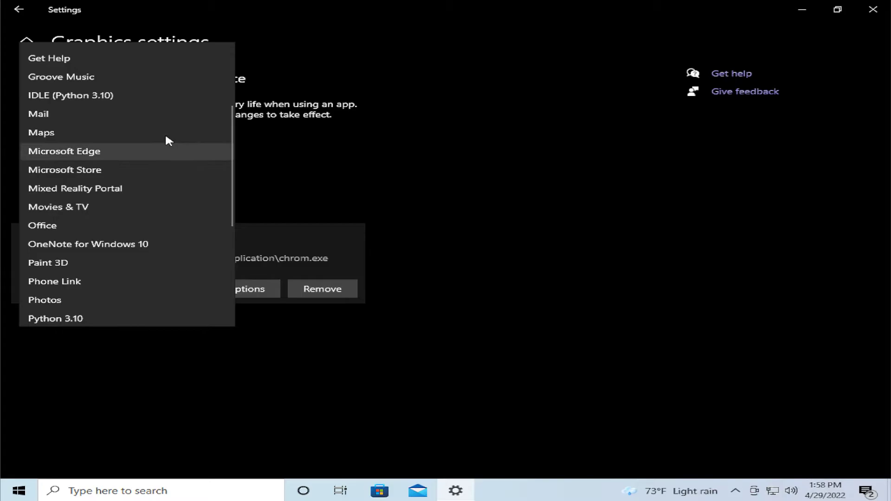
pyautogui.scroll(2, 165, 188)
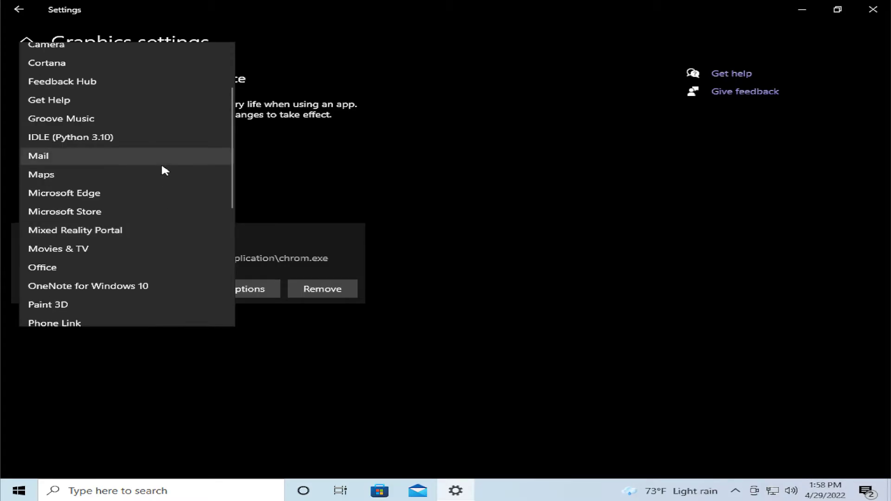
pyautogui.click(162, 163)
pyautogui.click(82, 205)
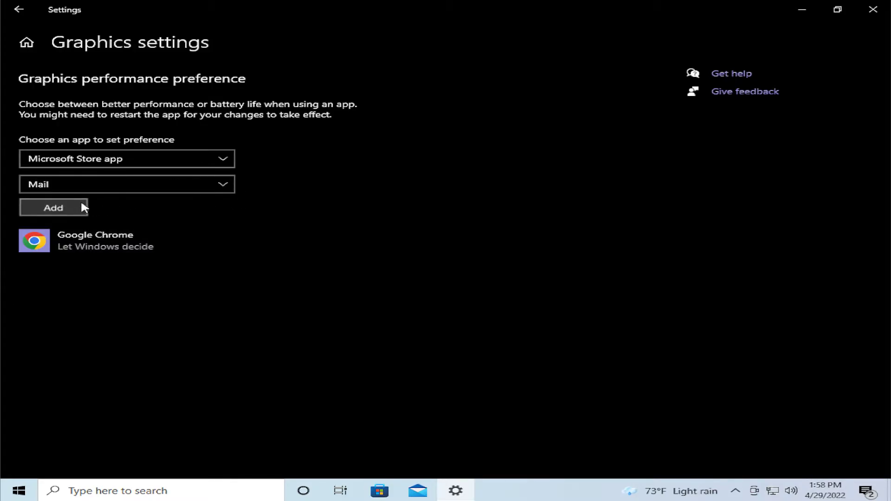
# - Add Microsoft Store to the graphics preference list
pyautogui.click(227, 187)
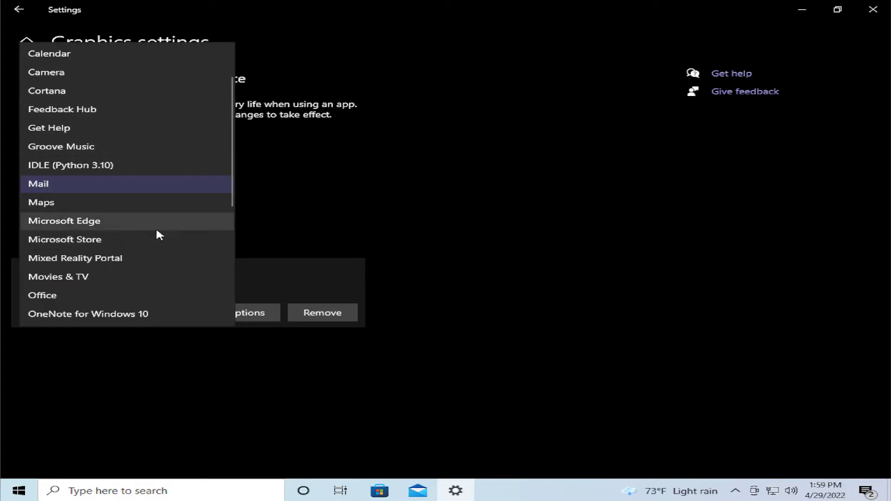
pyautogui.scroll(-1, 155, 226)
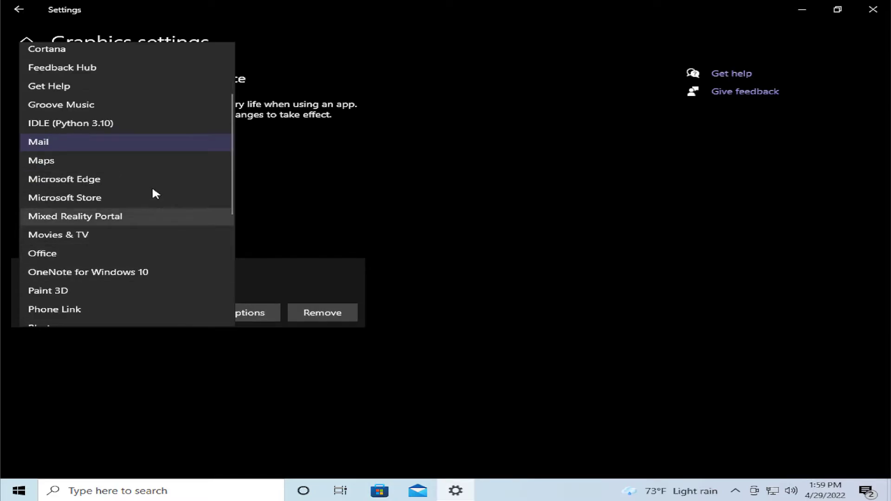
pyautogui.click(147, 198)
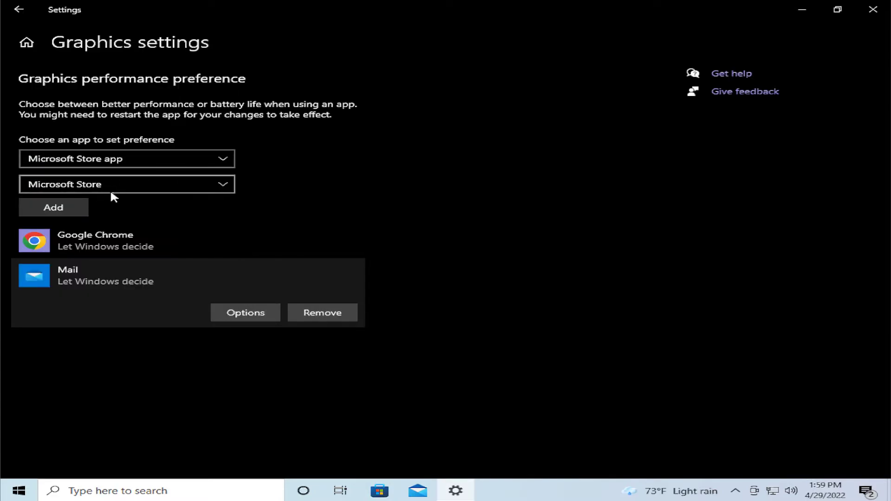
pyautogui.click(84, 209)
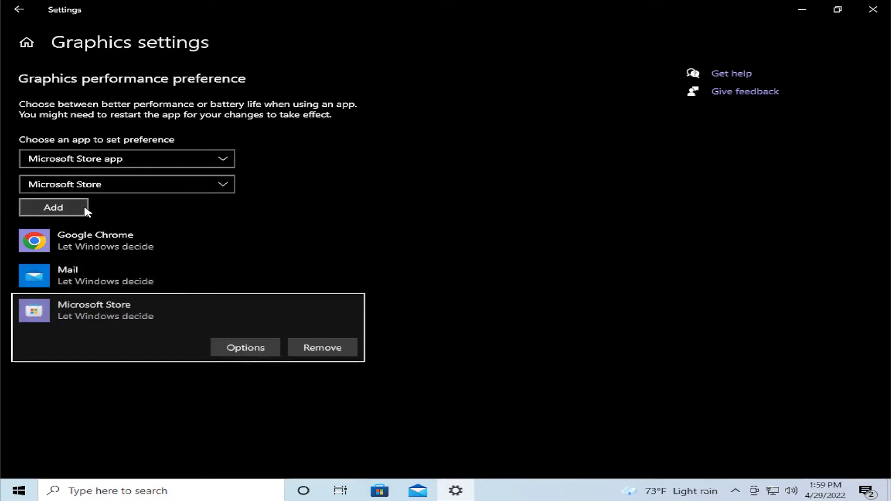
# - Change Microsoft Store, Mail and Google Chrome from Let Windows decide to High performance, saving each
pyautogui.click(243, 349)
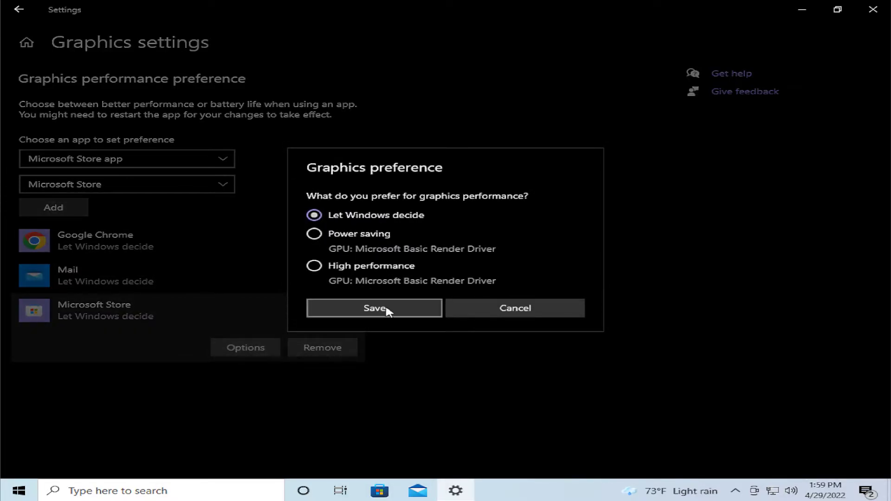
pyautogui.click(366, 269)
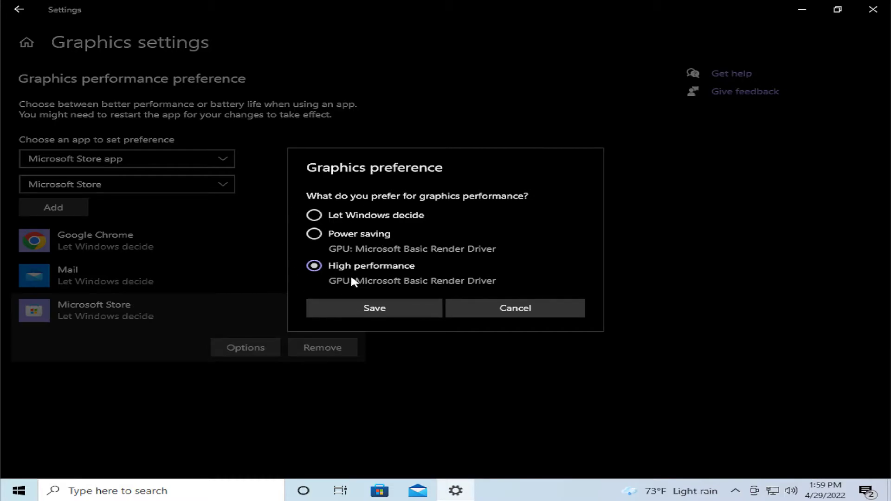
pyautogui.click(391, 307)
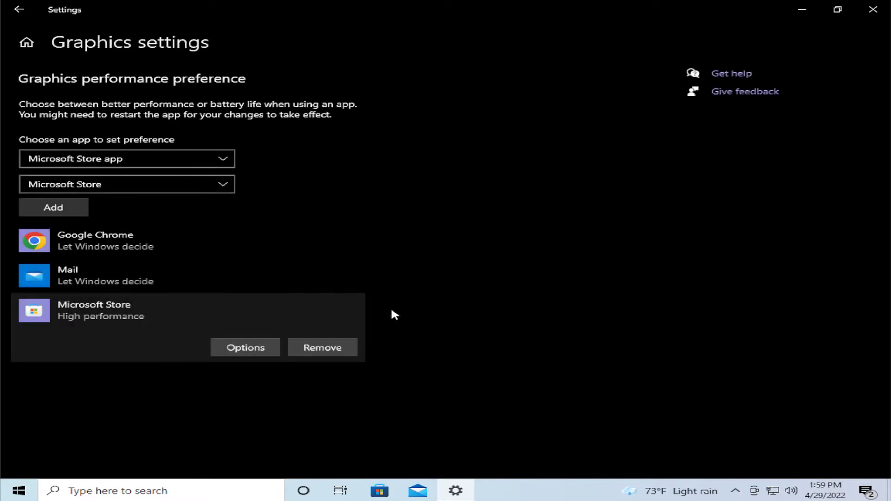
pyautogui.click(173, 273)
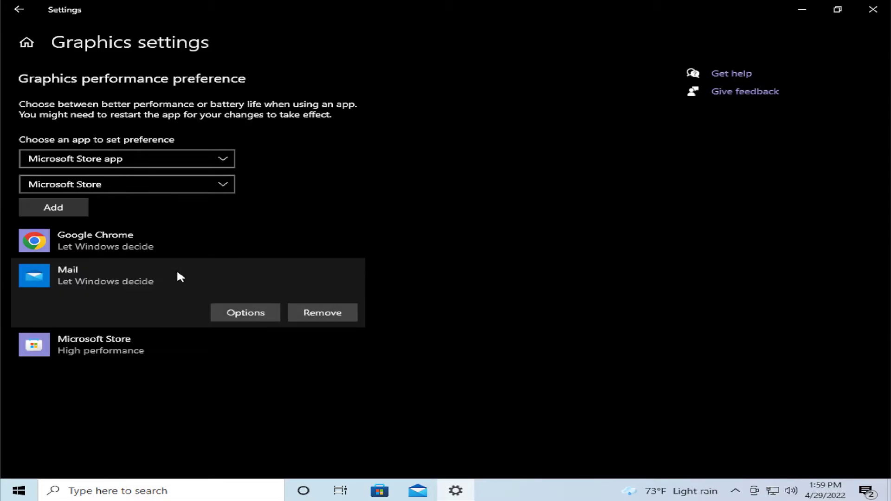
pyautogui.click(245, 312)
pyautogui.click(379, 276)
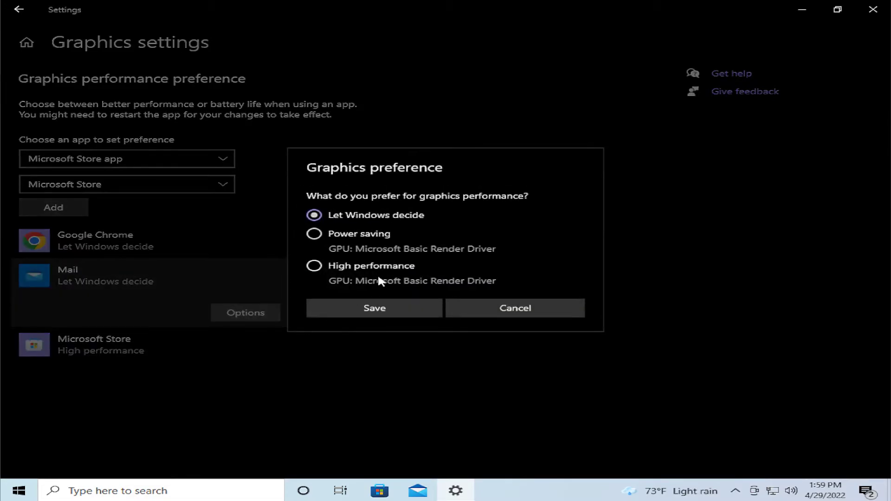
pyautogui.click(382, 307)
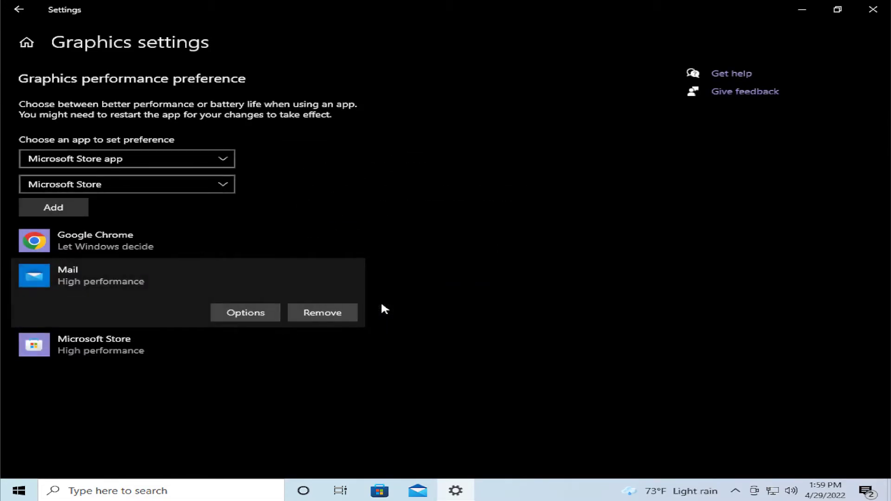
pyautogui.click(152, 239)
pyautogui.click(245, 289)
pyautogui.click(315, 265)
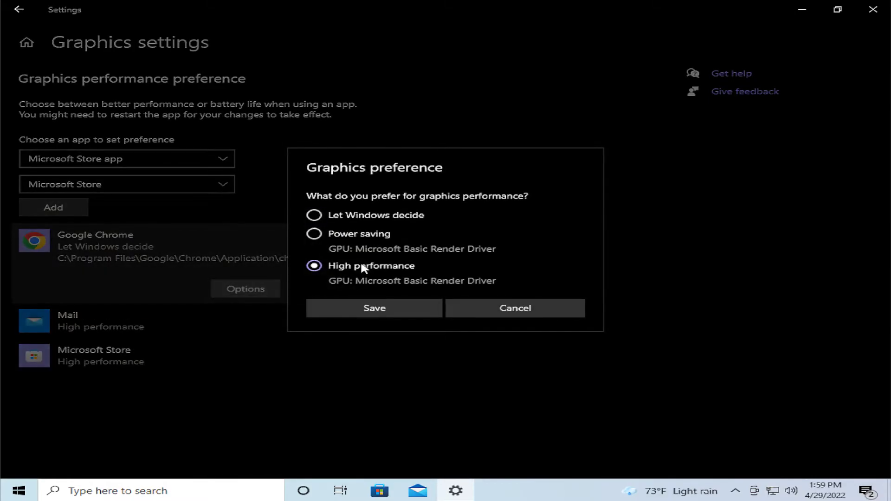
pyautogui.click(375, 312)
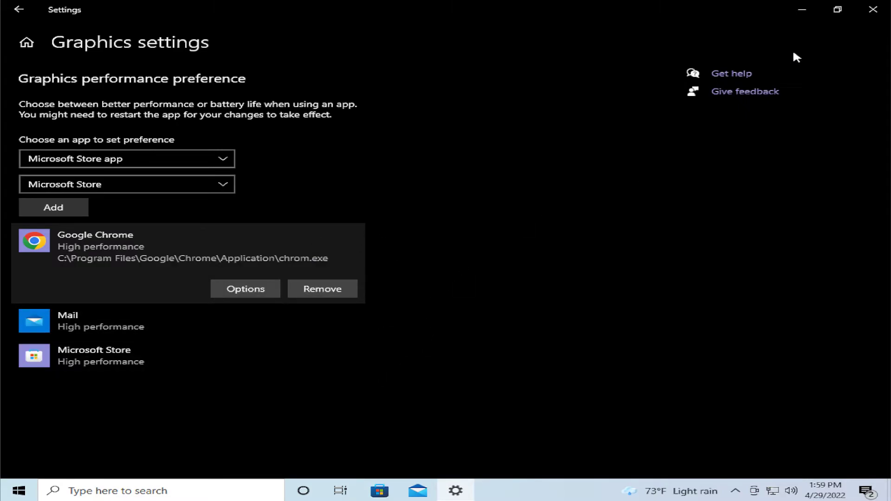
# - Close Settings and restart the PC from the Start menu's Power options
pyautogui.click(862, 12)
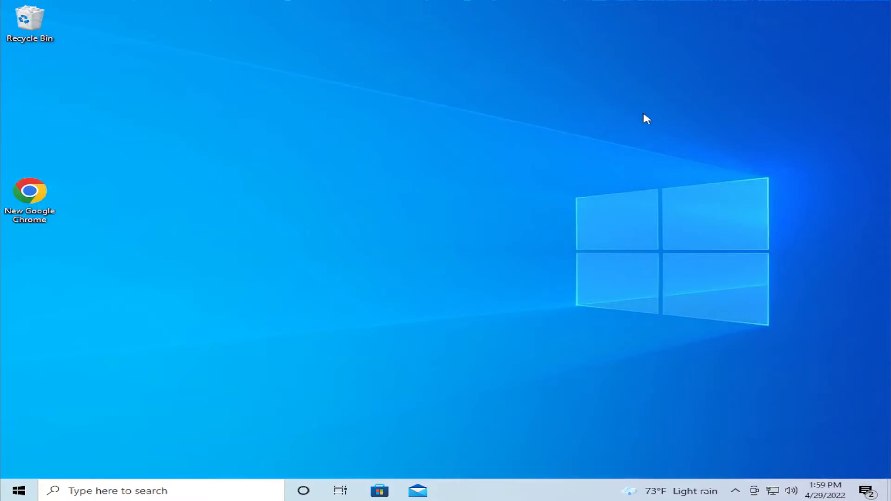
pyautogui.click(18, 491)
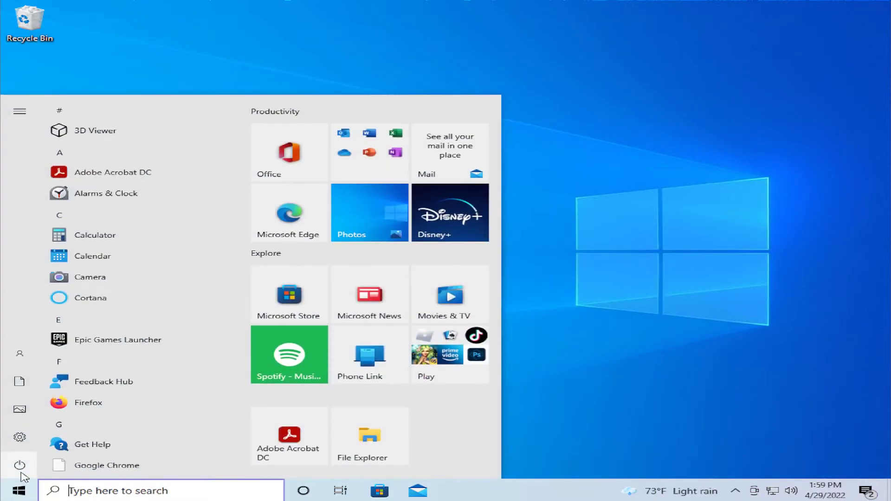
pyautogui.click(19, 466)
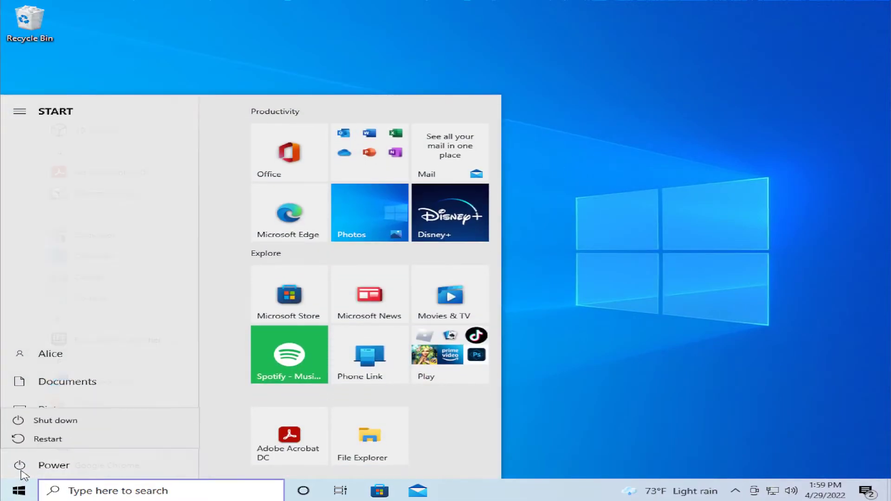
pyautogui.click(50, 441)
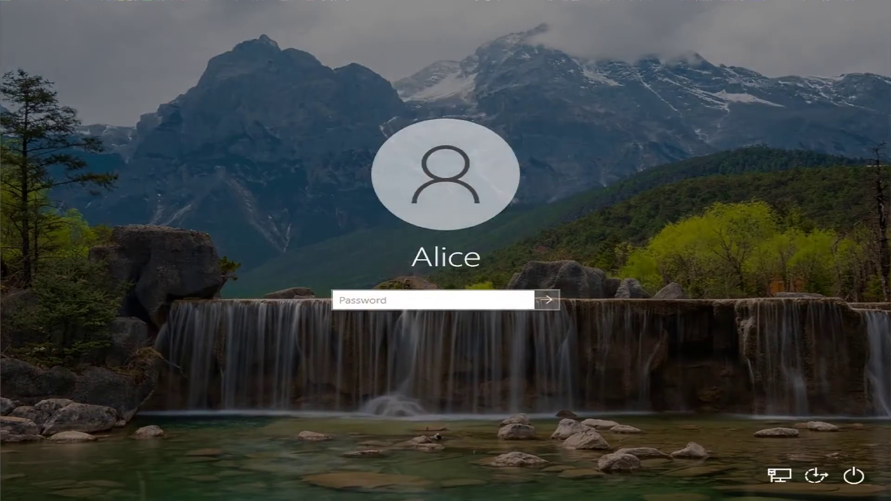
# - Sign back in with the account password, retrying after one rejected attempt
pyautogui.write('*****')
pyautogui.press('Return')
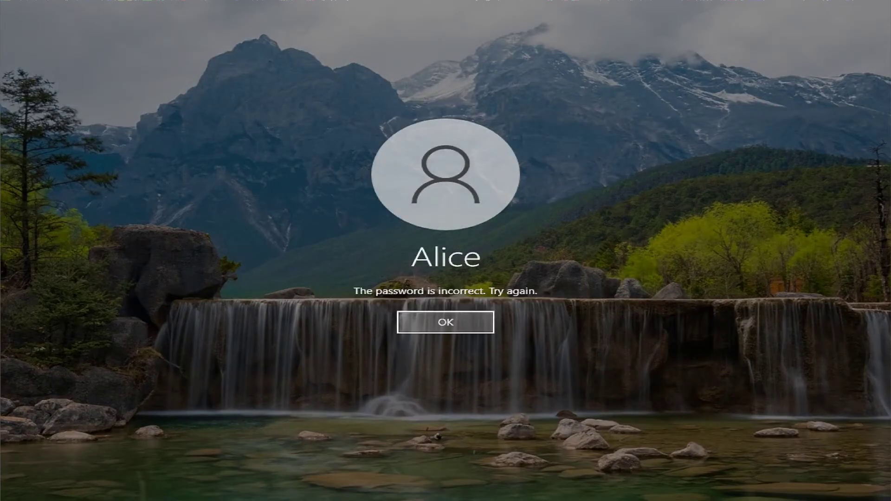
pyautogui.press('Return')
pyautogui.write('********')
pyautogui.press('Return')
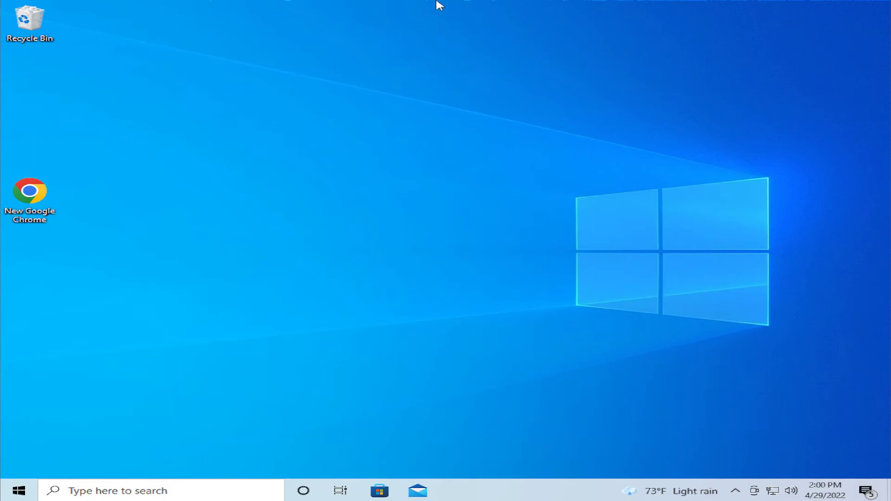
pyautogui.doubleClick(28, 208)
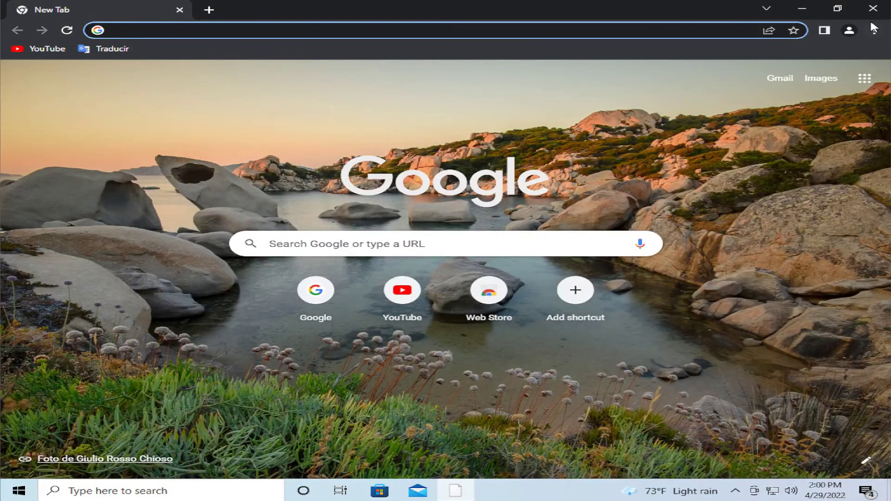
pyautogui.click(872, 13)
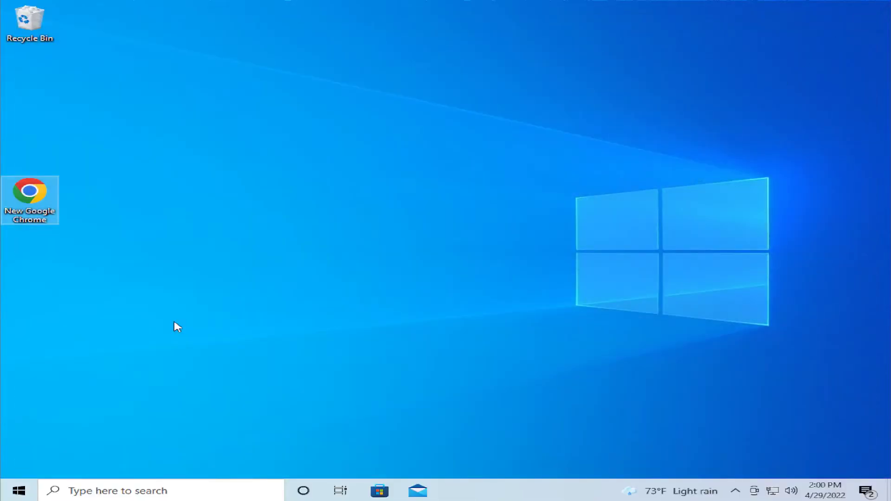